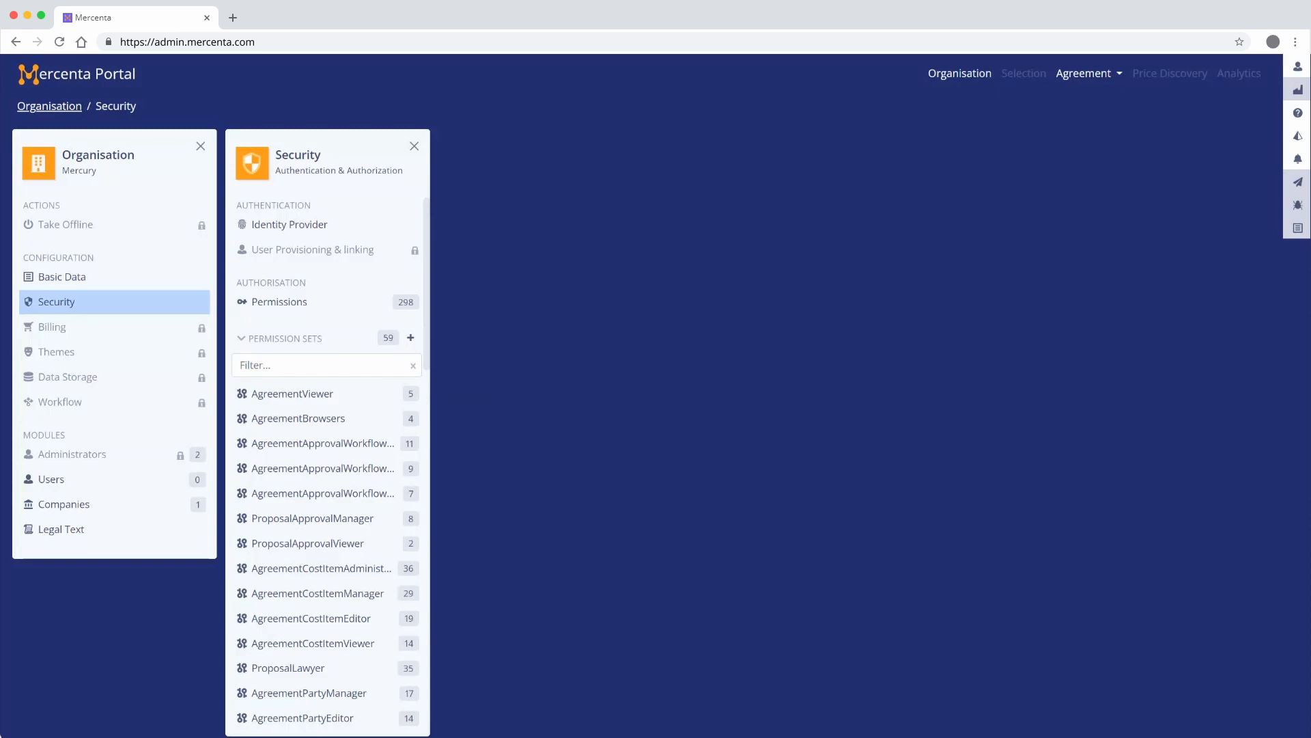
Step: Remove the CreateSubsidiary and RemoveSubsidiary permissions from the organisation's list of permissions
{"action": "left_click", "coordinate": [261, 300]}
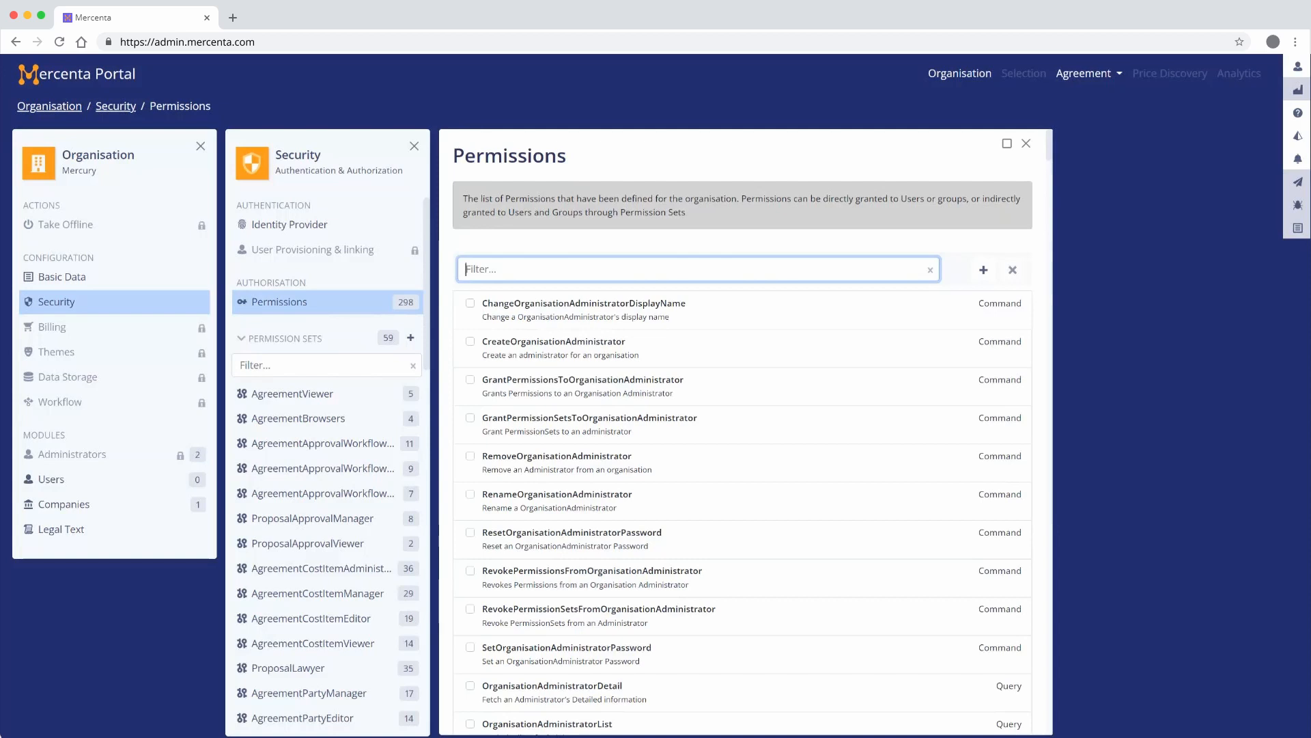
{"action": "type", "text": "CreateSubsidiary"}
{"action": "left_click", "coordinate": [470, 302]}
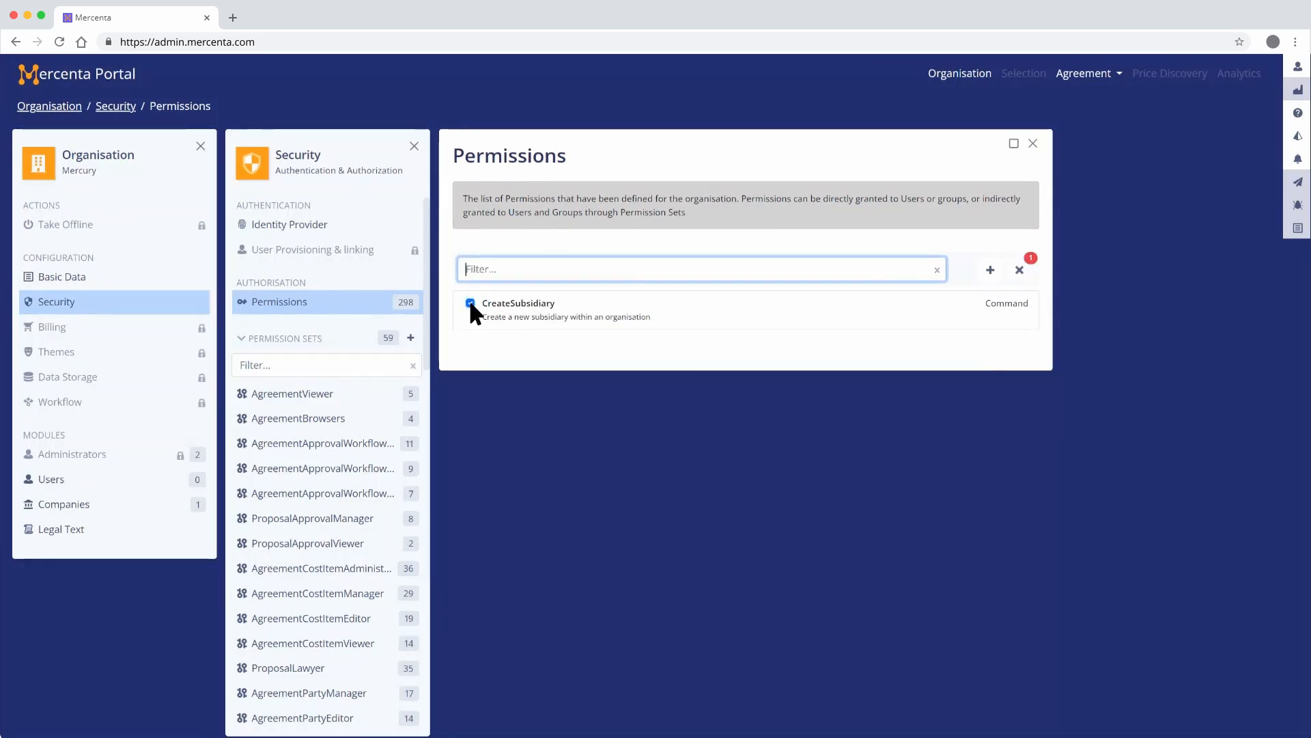
{"action": "type", "text": "RemoveSubsidiary"}
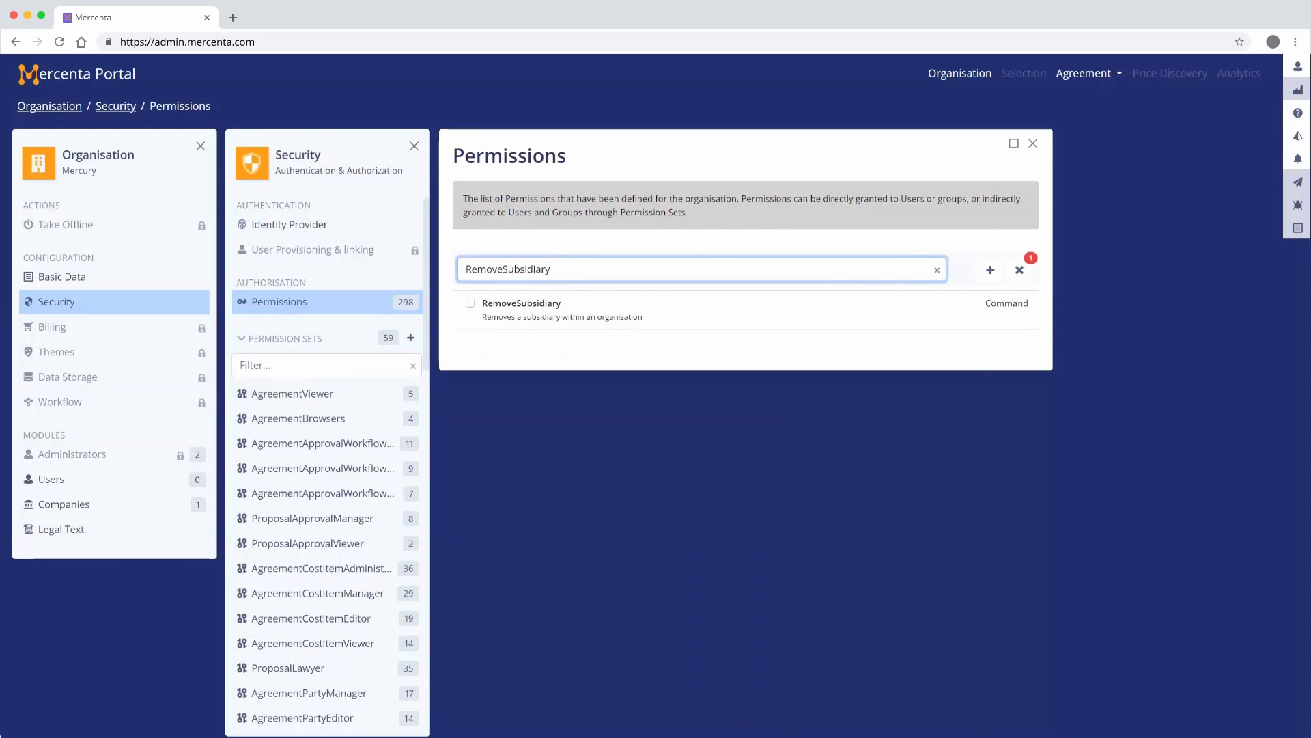
{"action": "left_click", "coordinate": [469, 303]}
{"action": "left_click", "coordinate": [1010, 268]}
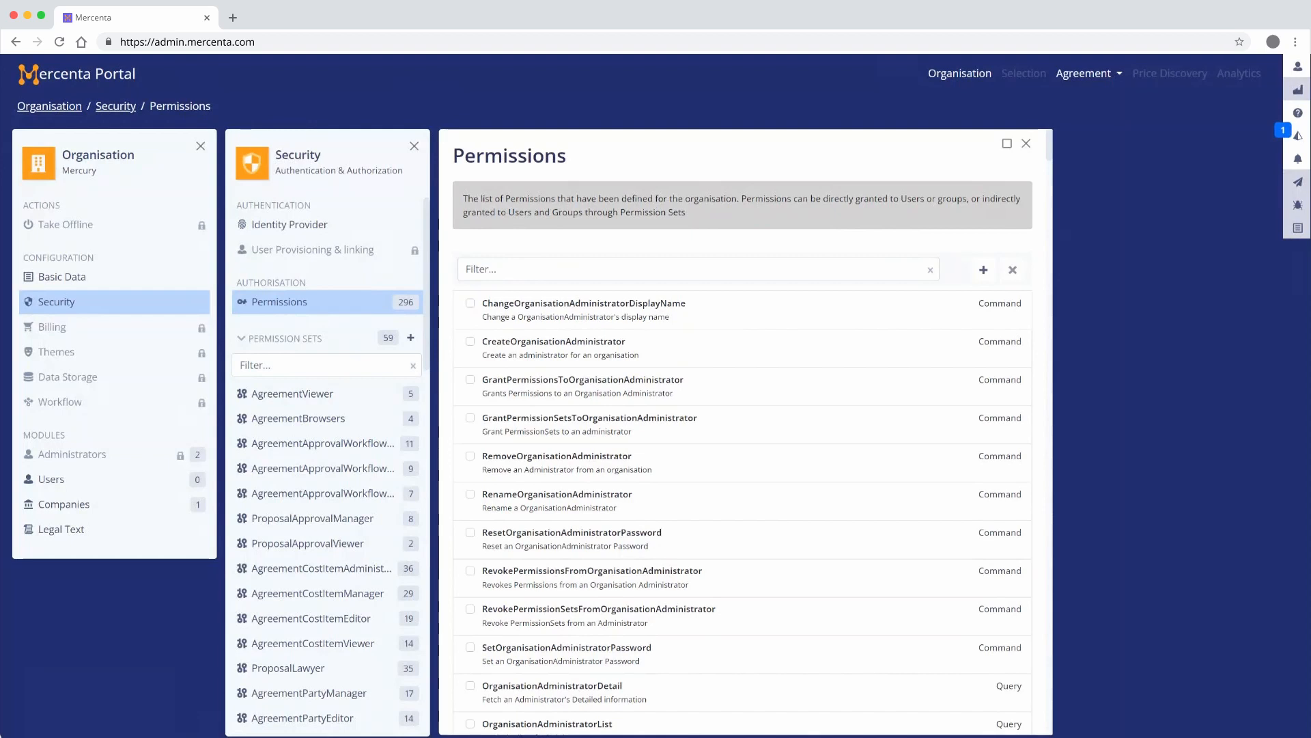
Step: Add the CreateSubsidiary and RemoveSubsidiary permissions to the organisation's permissions and close the list
{"action": "left_click", "coordinate": [984, 270]}
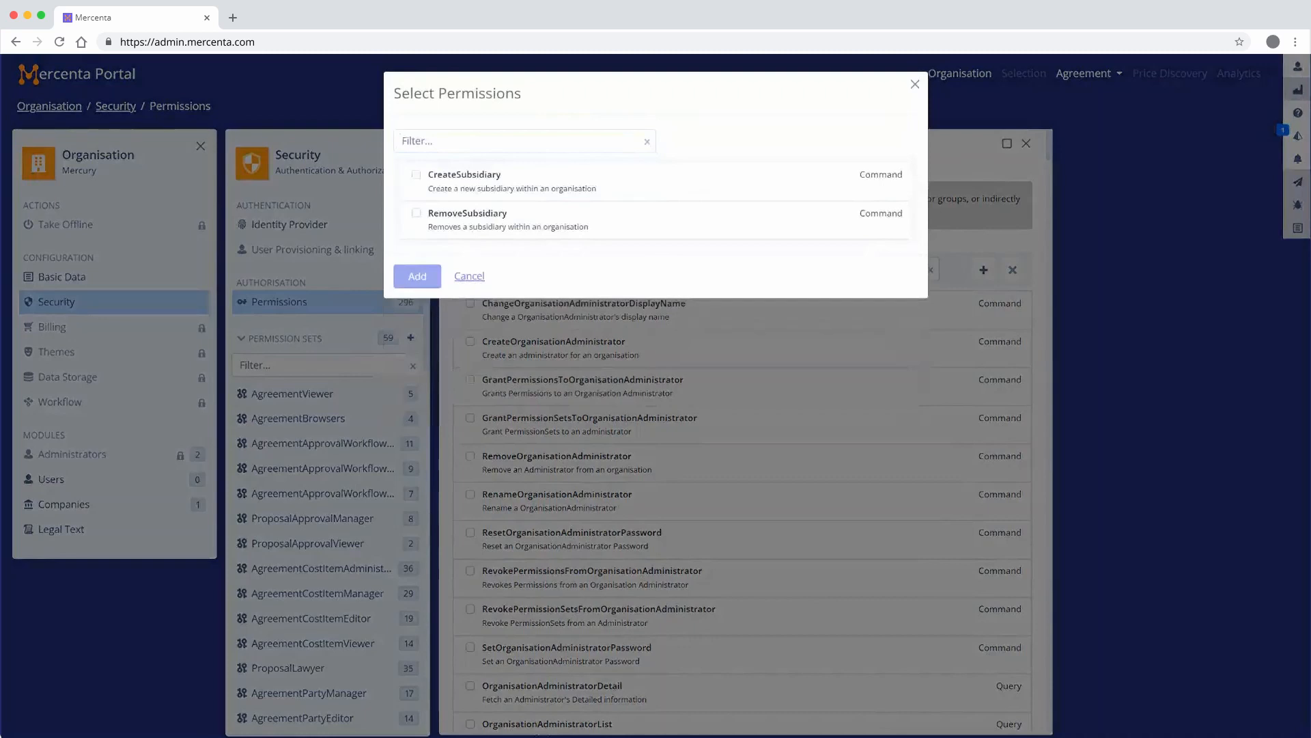
{"action": "left_click", "coordinate": [525, 140]}
{"action": "type", "text": "Create"}
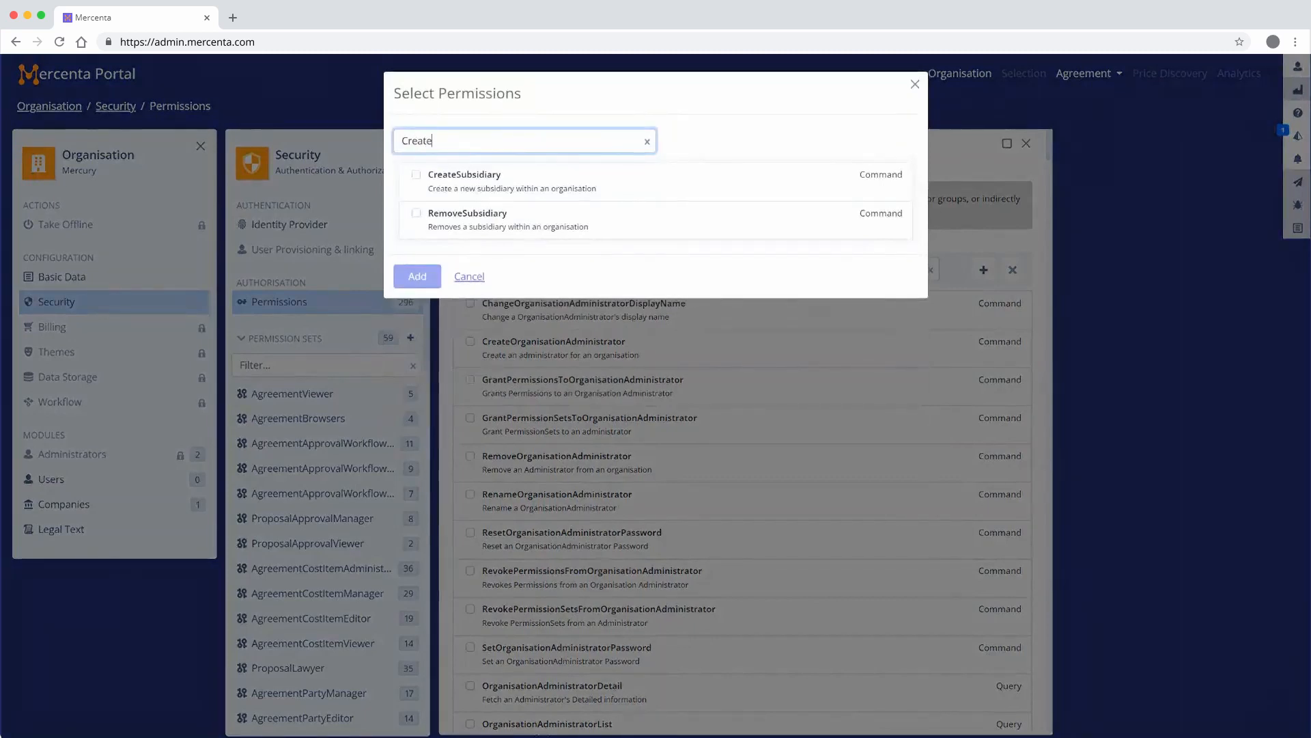
{"action": "type", "text": "Subsidiary"}
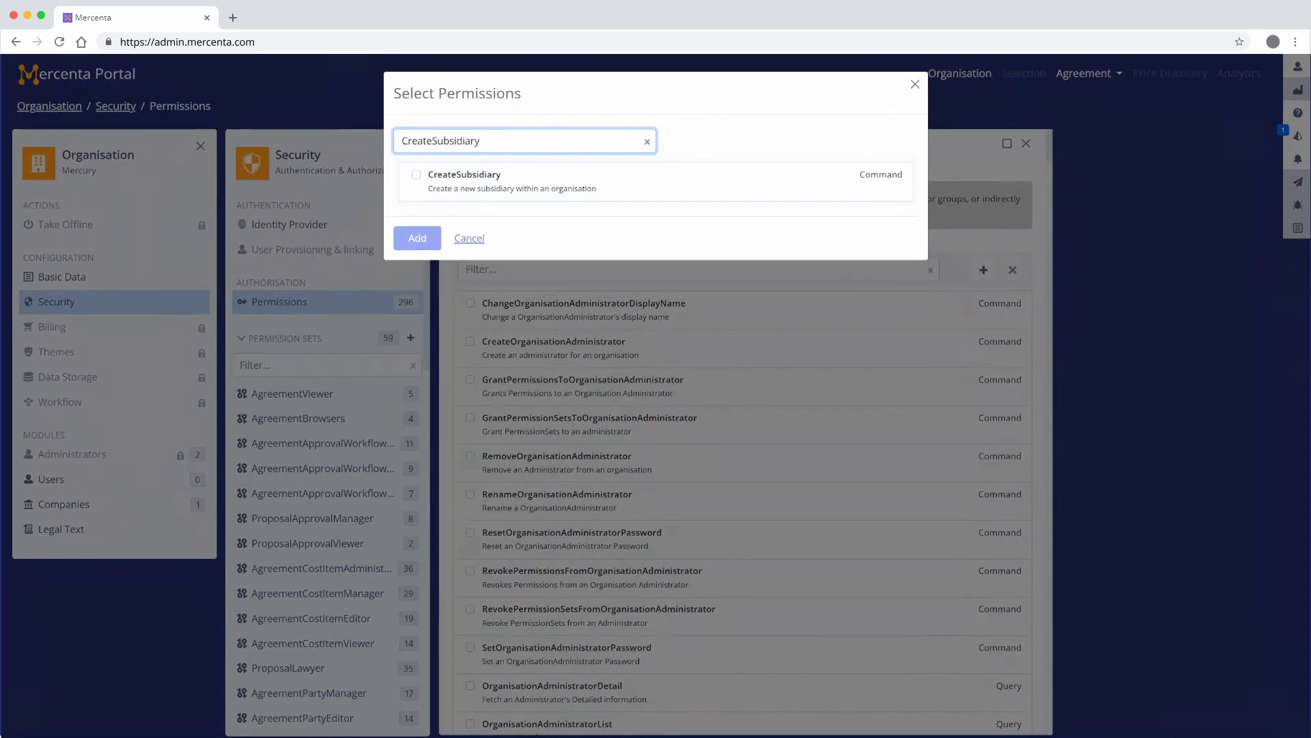
{"action": "left_click", "coordinate": [415, 174]}
{"action": "type", "text": "Re"}
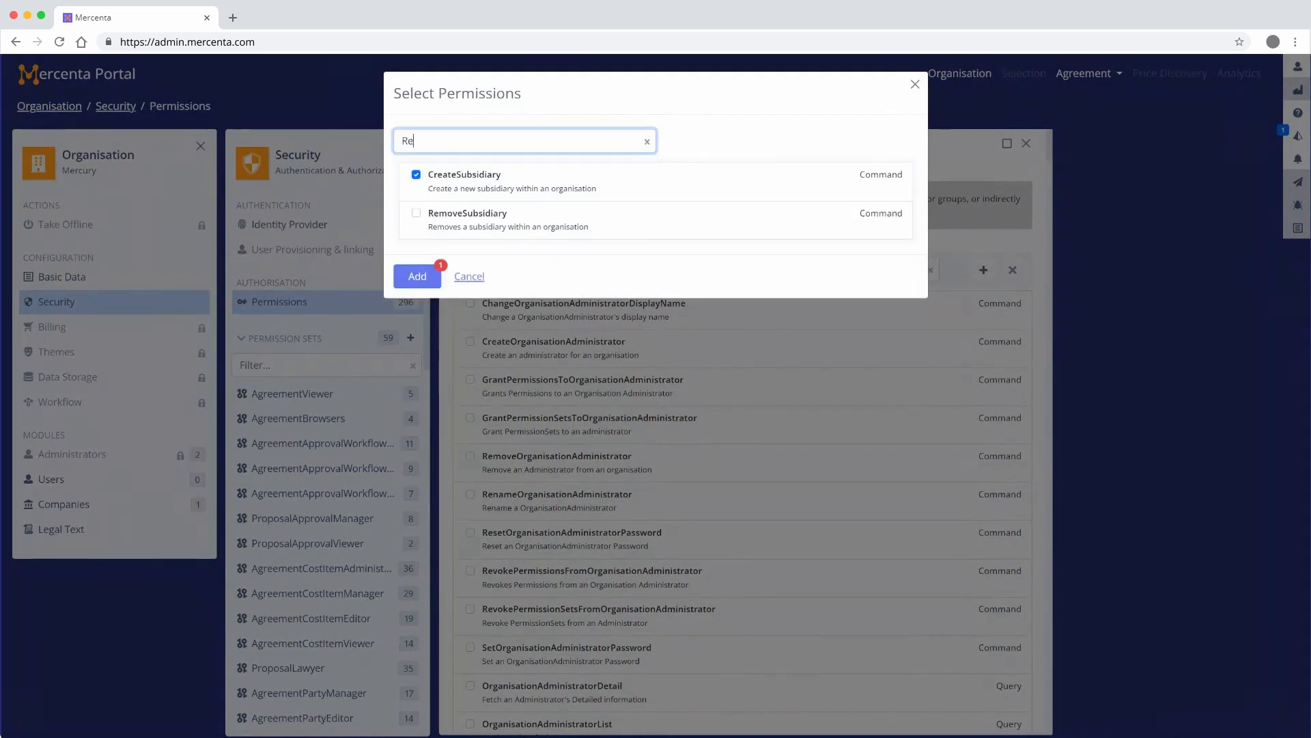
{"action": "type", "text": "moveSubsidiary"}
{"action": "left_click", "coordinate": [415, 172]}
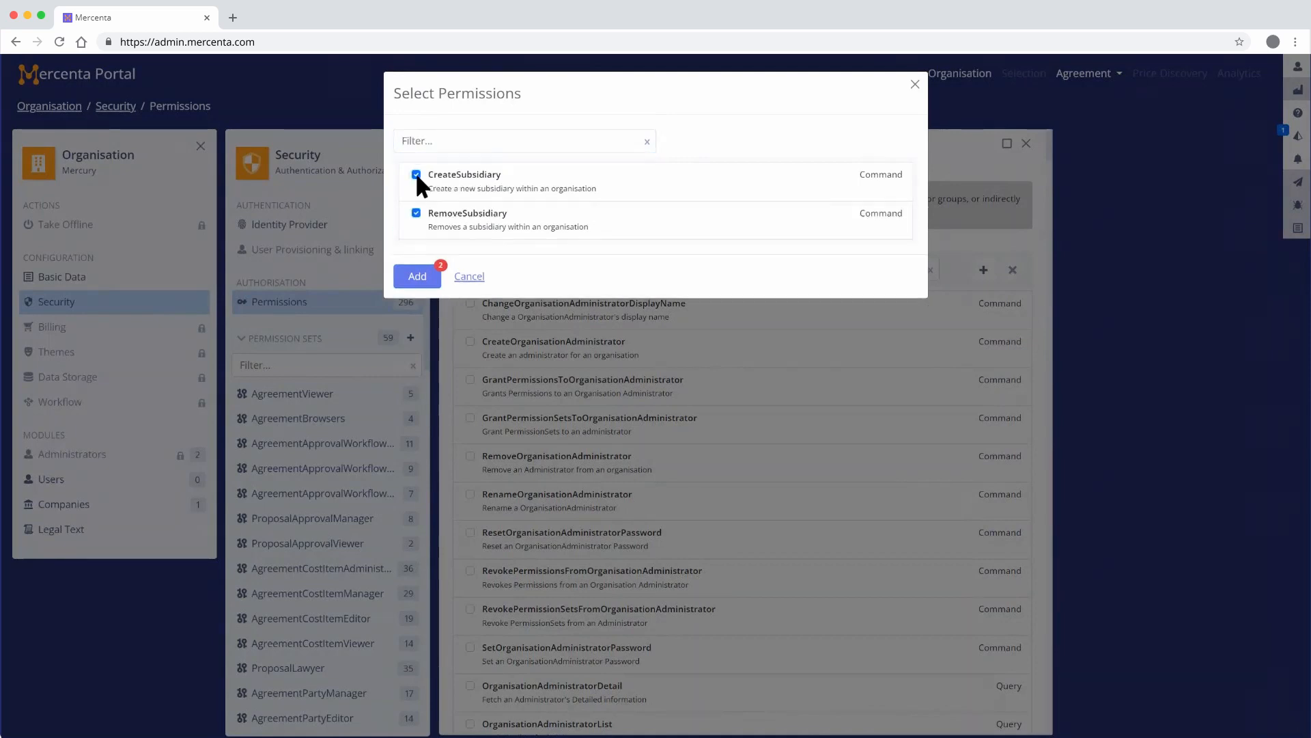
{"action": "left_click", "coordinate": [417, 275]}
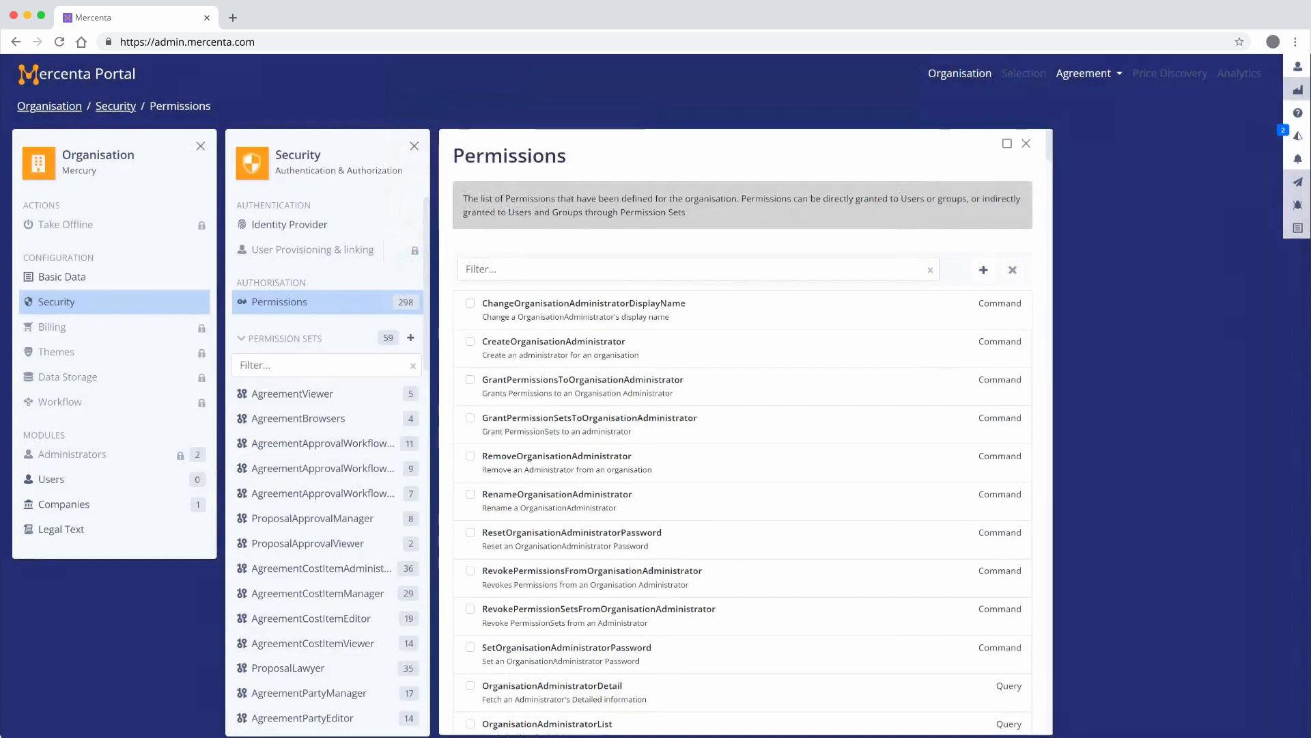
{"action": "left_click", "coordinate": [1026, 143]}
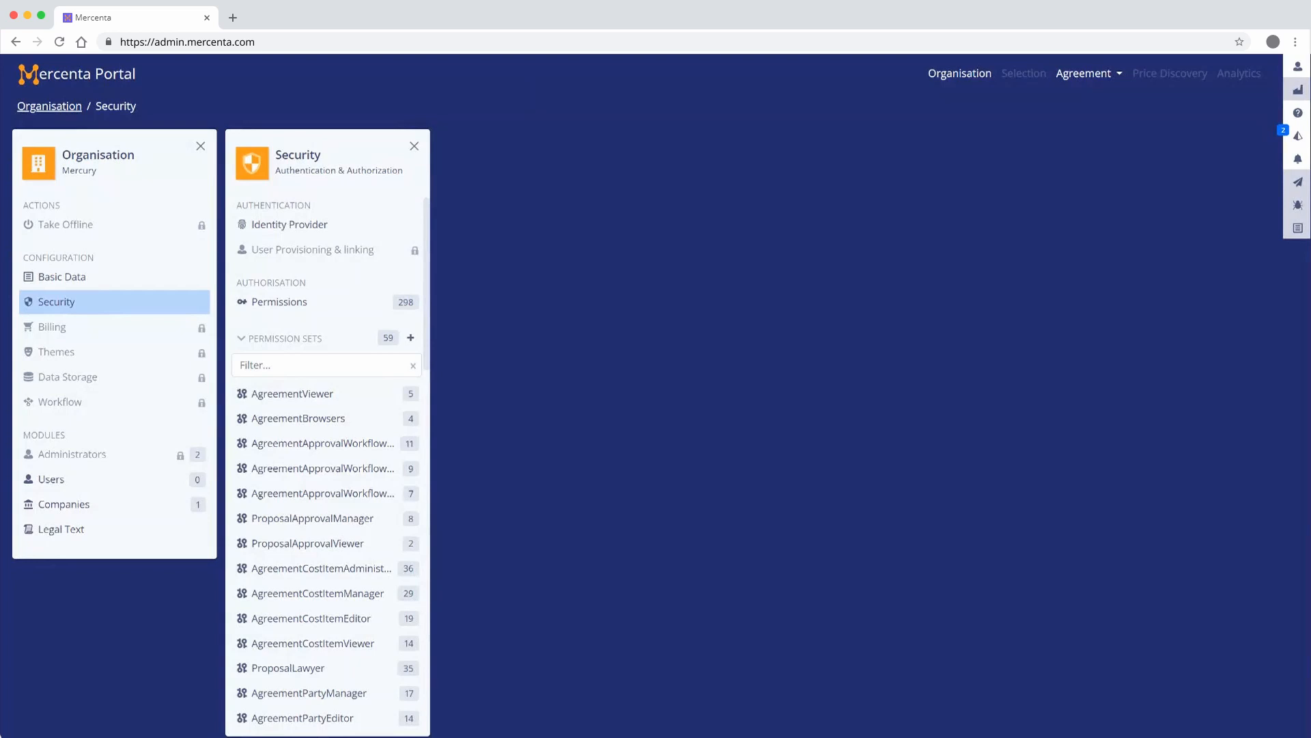
Step: Rename the AgreementViewer permission set as ContractViewer, set its description to "View Contract Details" and save it
{"action": "left_click", "coordinate": [273, 393]}
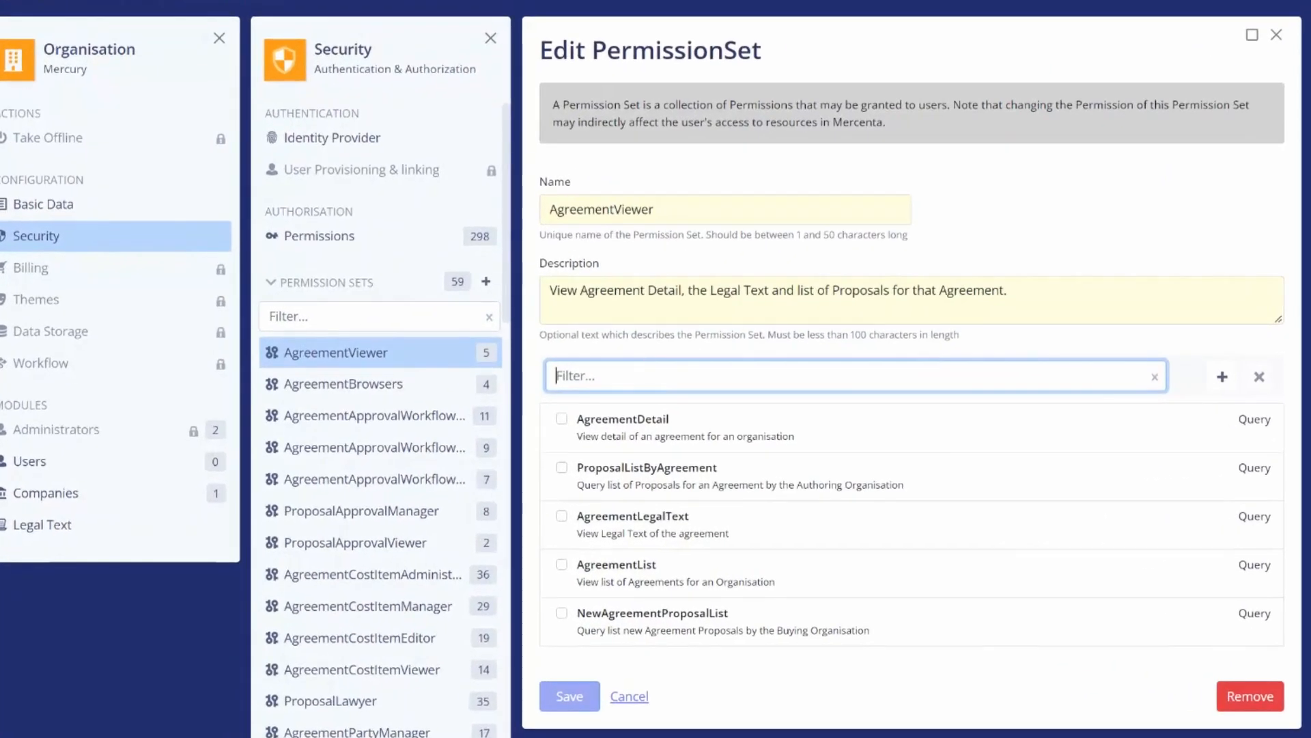
{"action": "double_click", "coordinate": [601, 210]}
{"action": "type", "text": "ContractViewer"}
{"action": "key", "text": "Tab"}
{"action": "type", "text": "View Contract Details"}
{"action": "key", "text": "Tab"}
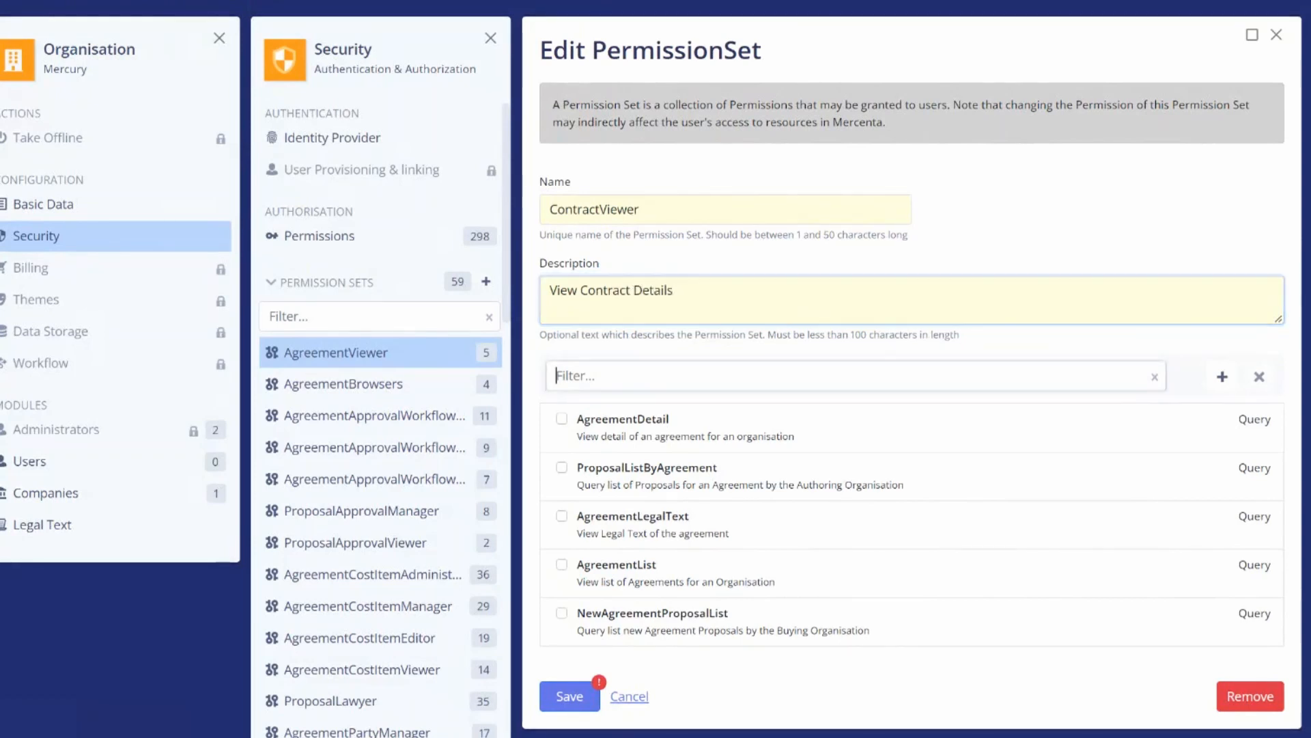
{"action": "left_click", "coordinate": [569, 696]}
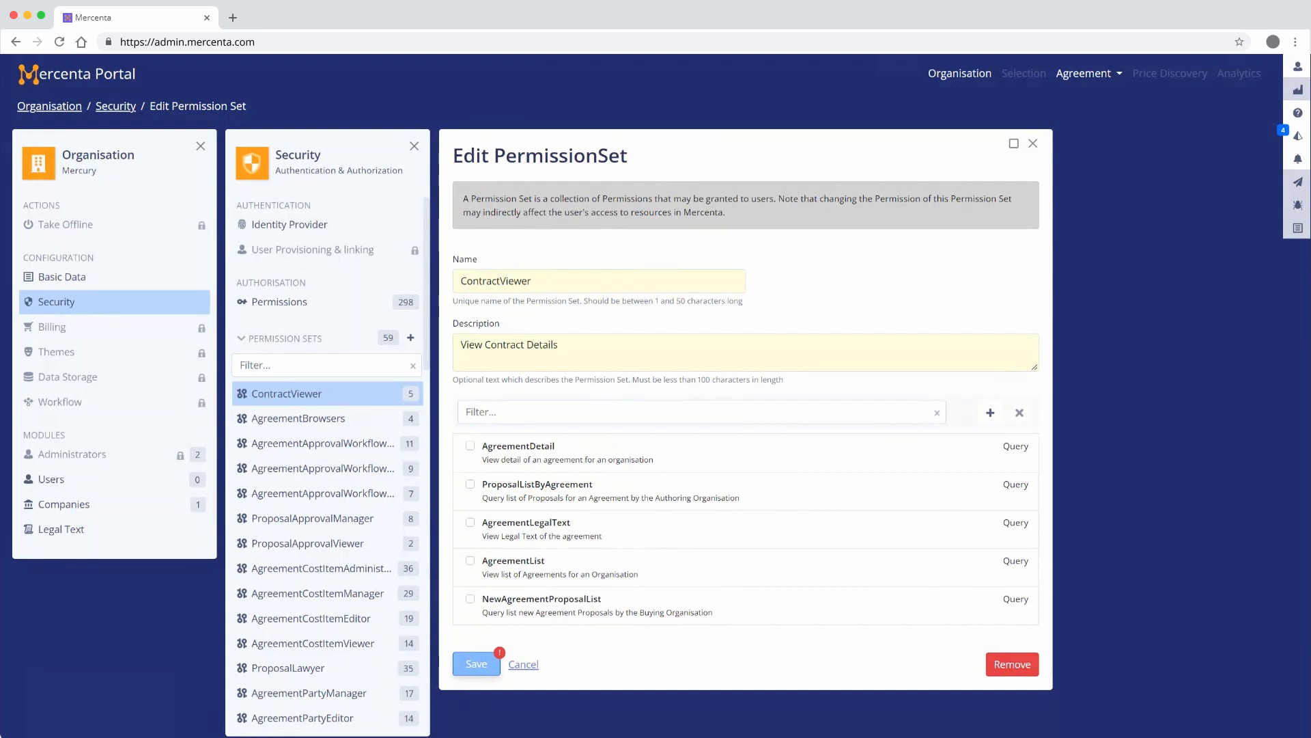
Step: Create a permission set named CommodityBuyer with the description "Create, edit and submit proposals for approval"
{"action": "left_click", "coordinate": [411, 337]}
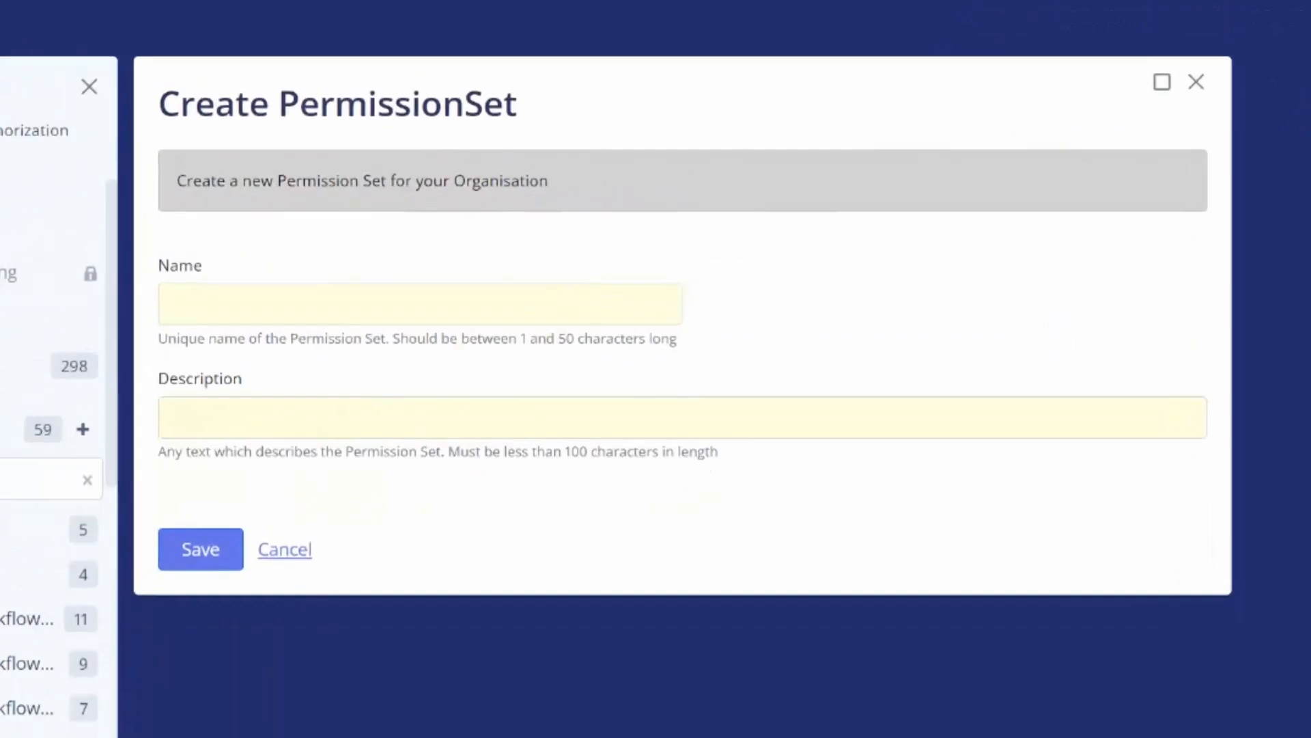
{"action": "left_click", "coordinate": [420, 304]}
{"action": "type", "text": "CommodityBuyer"}
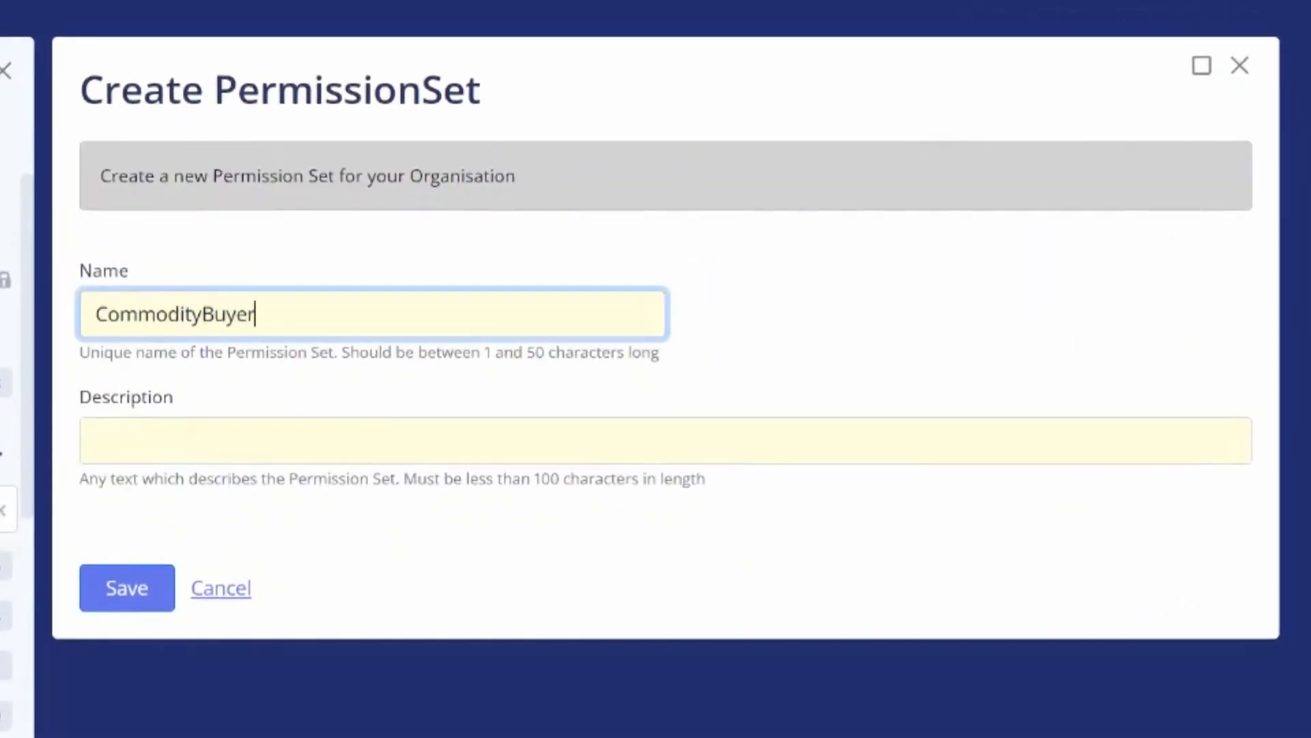
{"action": "key", "text": "Tab"}
{"action": "type", "text": "Create, edit and submit proposals for"}
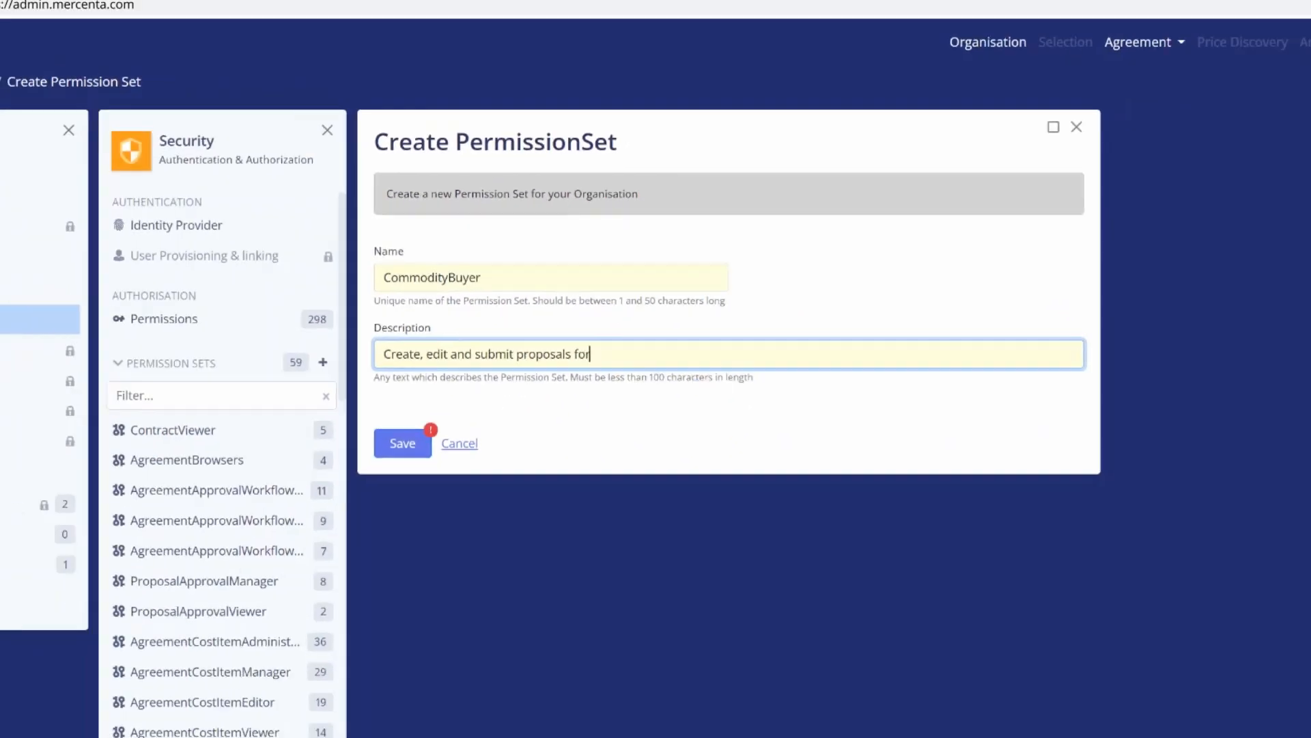
{"action": "type", "text": " approval"}
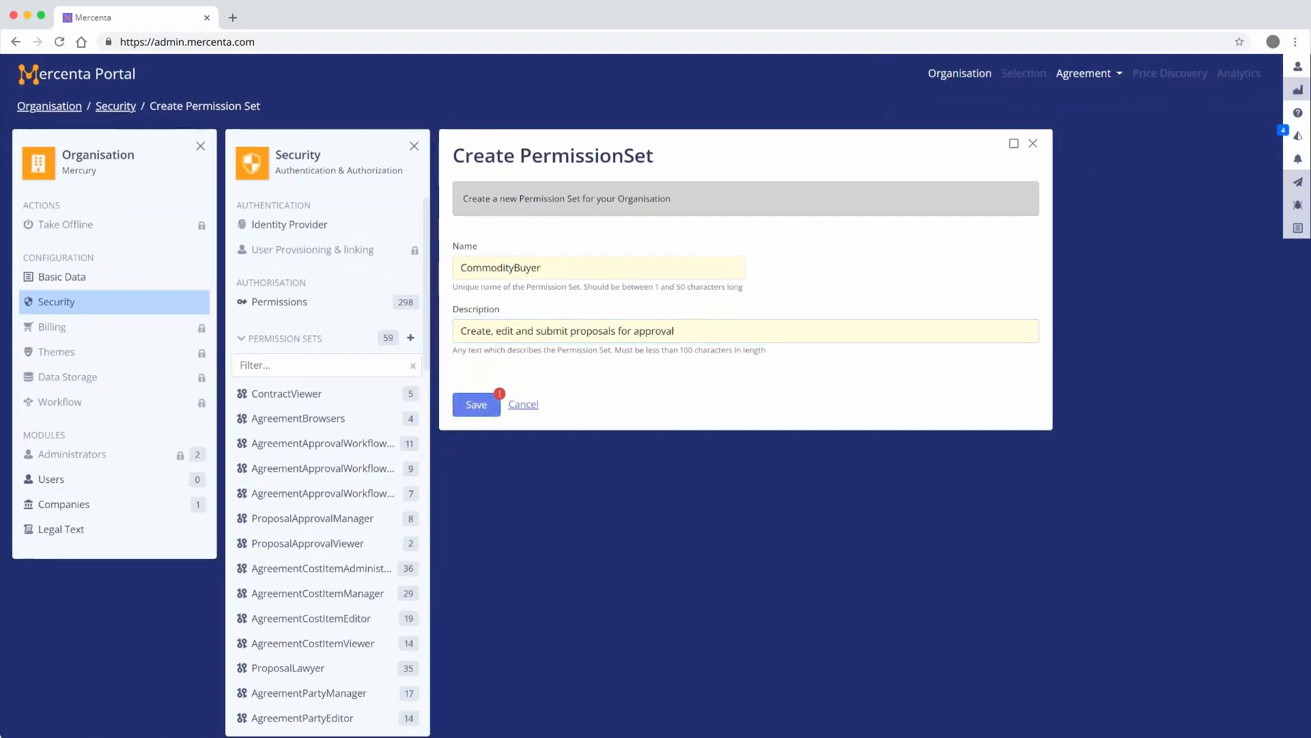
{"action": "left_click", "coordinate": [401, 441]}
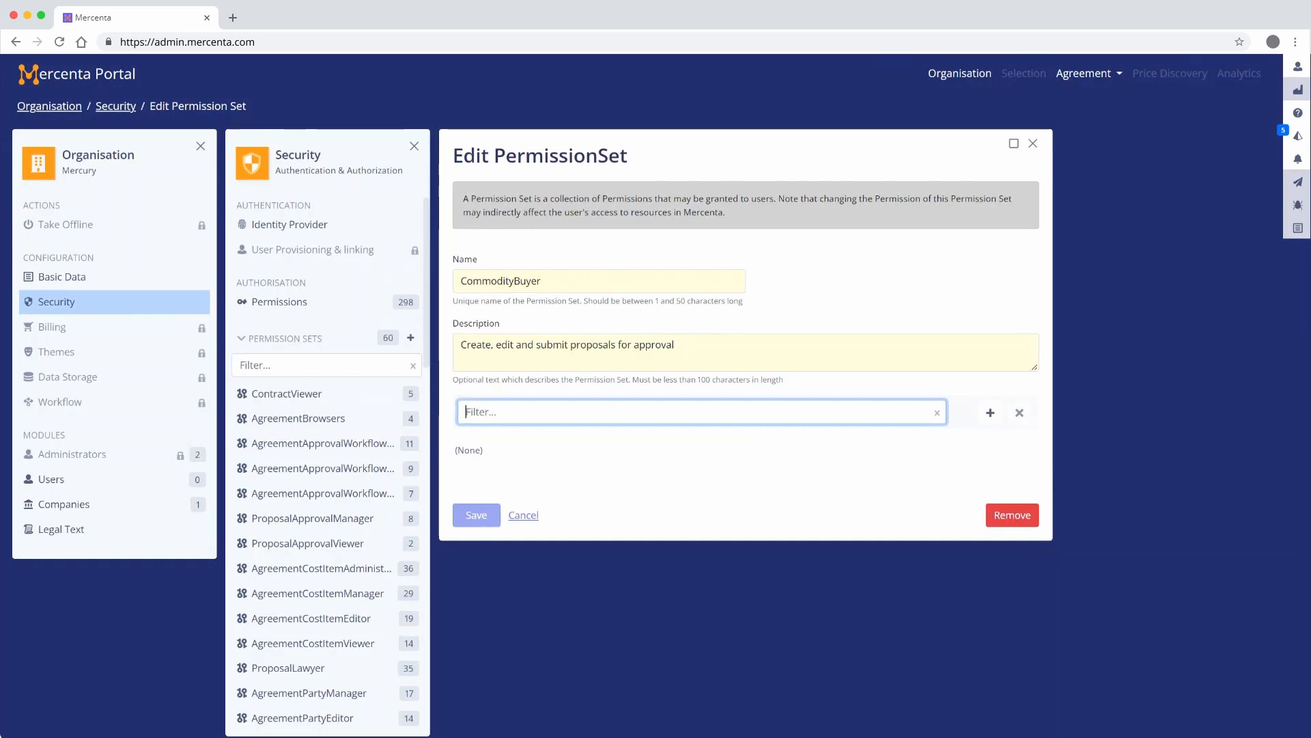
Step: Select the CreateProposal and RenameProposal permissions for the CommodityBuyer set
{"action": "left_click", "coordinate": [991, 413]}
{"action": "type", "text": "CreateProposal"}
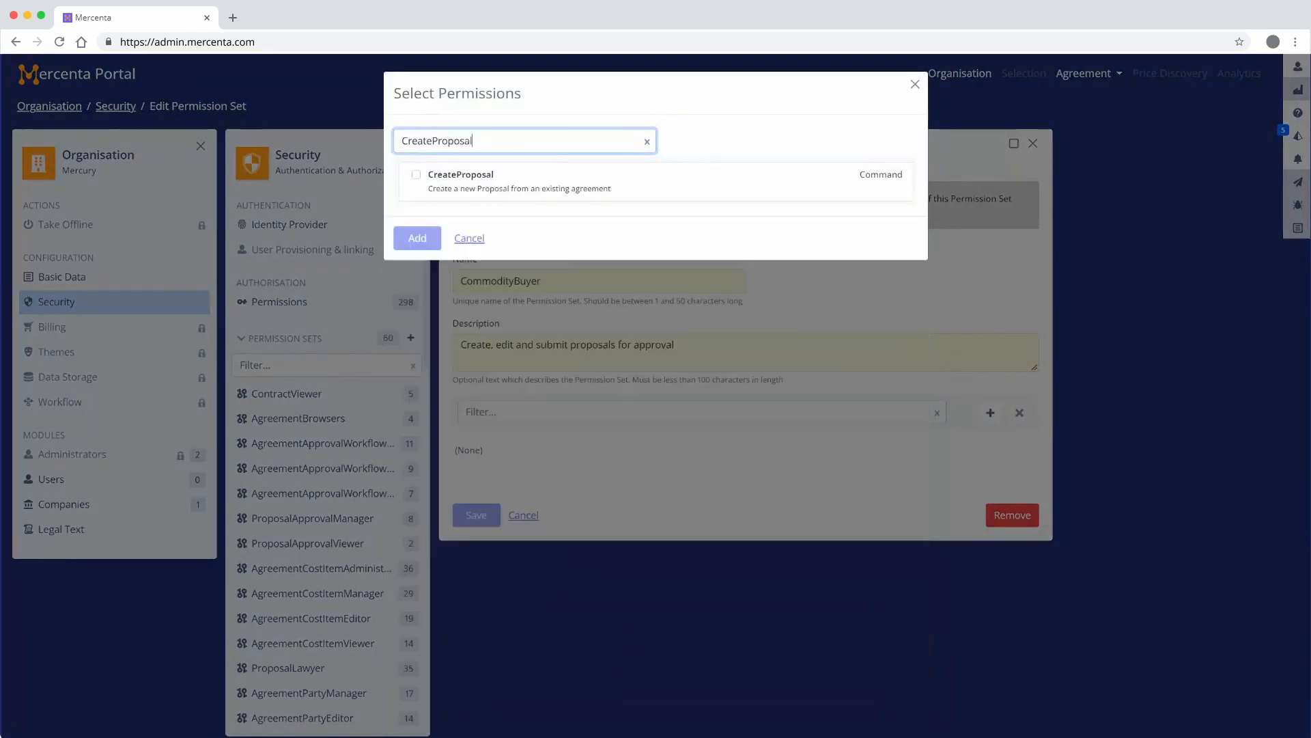
{"action": "left_click", "coordinate": [416, 175]}
{"action": "left_click", "coordinate": [647, 141]}
{"action": "type", "text": "RenameProposal"}
{"action": "left_click", "coordinate": [416, 175]}
Step: Include ChangeProposalDescription and SubmitProposalForApproval in the selection and add the selected permissions to the CommodityBuyer set
{"action": "left_click", "coordinate": [643, 142]}
{"action": "type", "text": "ChangeProposalDesc"}
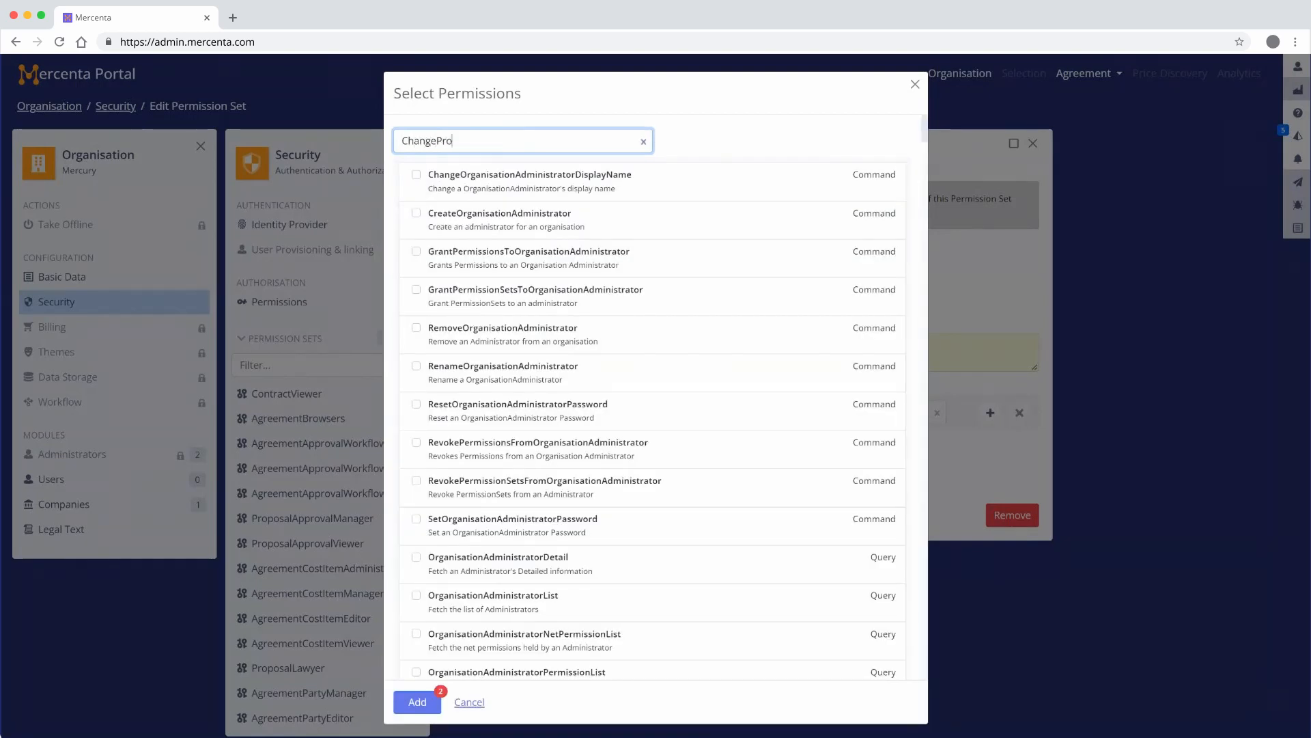
{"action": "type", "text": "ription"}
{"action": "left_click", "coordinate": [416, 175]}
{"action": "key", "text": "BackSpace"}
{"action": "key", "text": "BackSpace"}
{"action": "key", "text": "BackSpace"}
{"action": "key", "text": "BackSpace"}
{"action": "key", "text": "BackSpace"}
{"action": "key", "text": "BackSpace"}
{"action": "key", "text": "BackSpace"}
{"action": "key", "text": "BackSpace"}
{"action": "key", "text": "BackSpace"}
{"action": "key", "text": "BackSpace"}
{"action": "key", "text": "BackSpace"}
{"action": "key", "text": "BackSpace"}
{"action": "key", "text": "BackSpace"}
{"action": "key", "text": "BackSpace"}
{"action": "key", "text": "BackSpace"}
{"action": "key", "text": "BackSpace"}
{"action": "key", "text": "BackSpace"}
{"action": "key", "text": "BackSpace"}
{"action": "key", "text": "BackSpace"}
{"action": "key", "text": "BackSpace"}
{"action": "type", "text": "SubmitProposalForApproval"}
{"action": "left_click", "coordinate": [416, 175]}
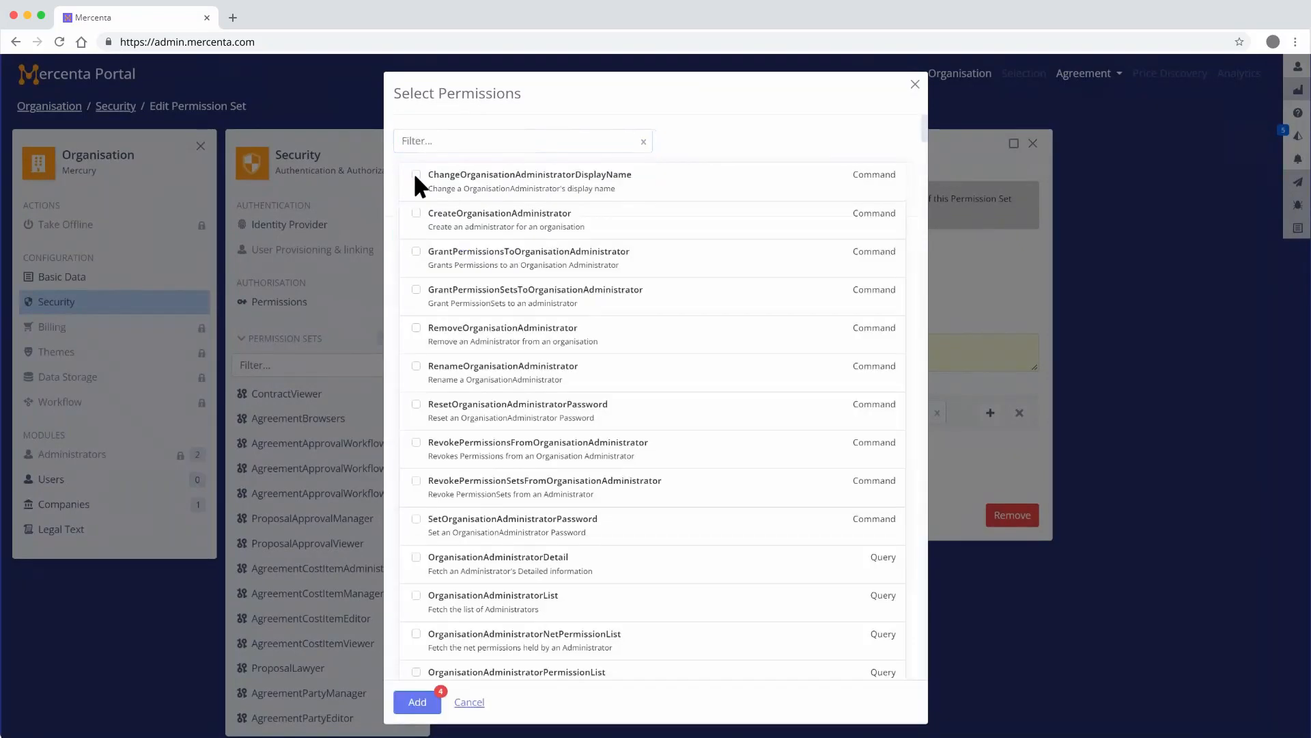
{"action": "left_click", "coordinate": [418, 704]}
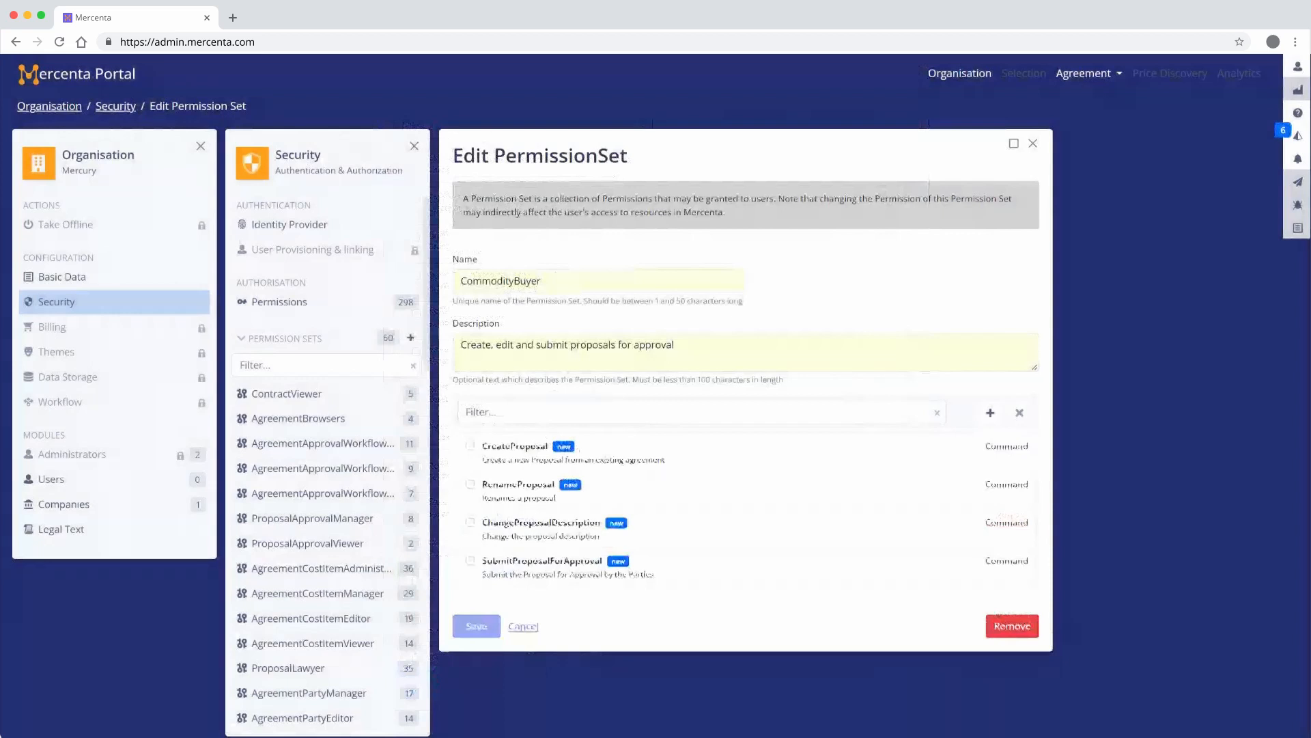
Step: Remove the CommodityBuyer permission set from the organisation and close the security settings
{"action": "left_click", "coordinate": [1013, 626]}
{"action": "left_click", "coordinate": [792, 212]}
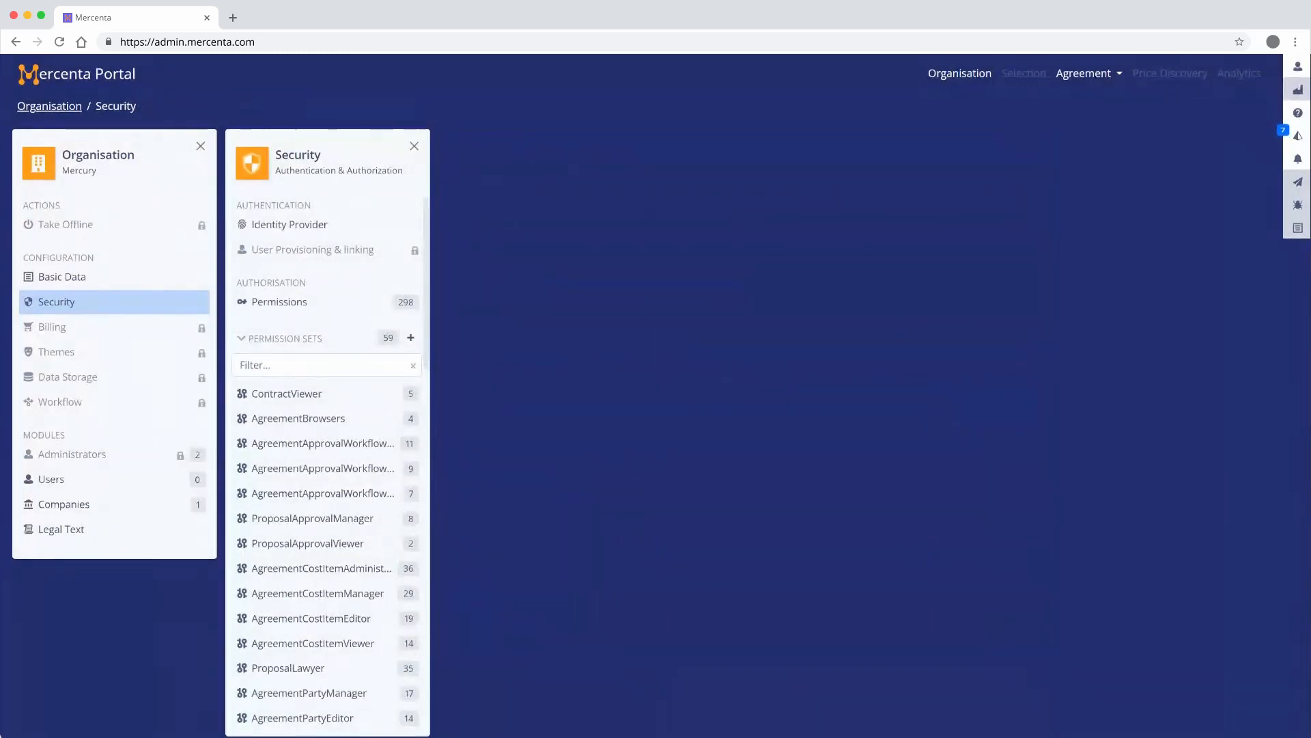
{"action": "left_click", "coordinate": [413, 146]}
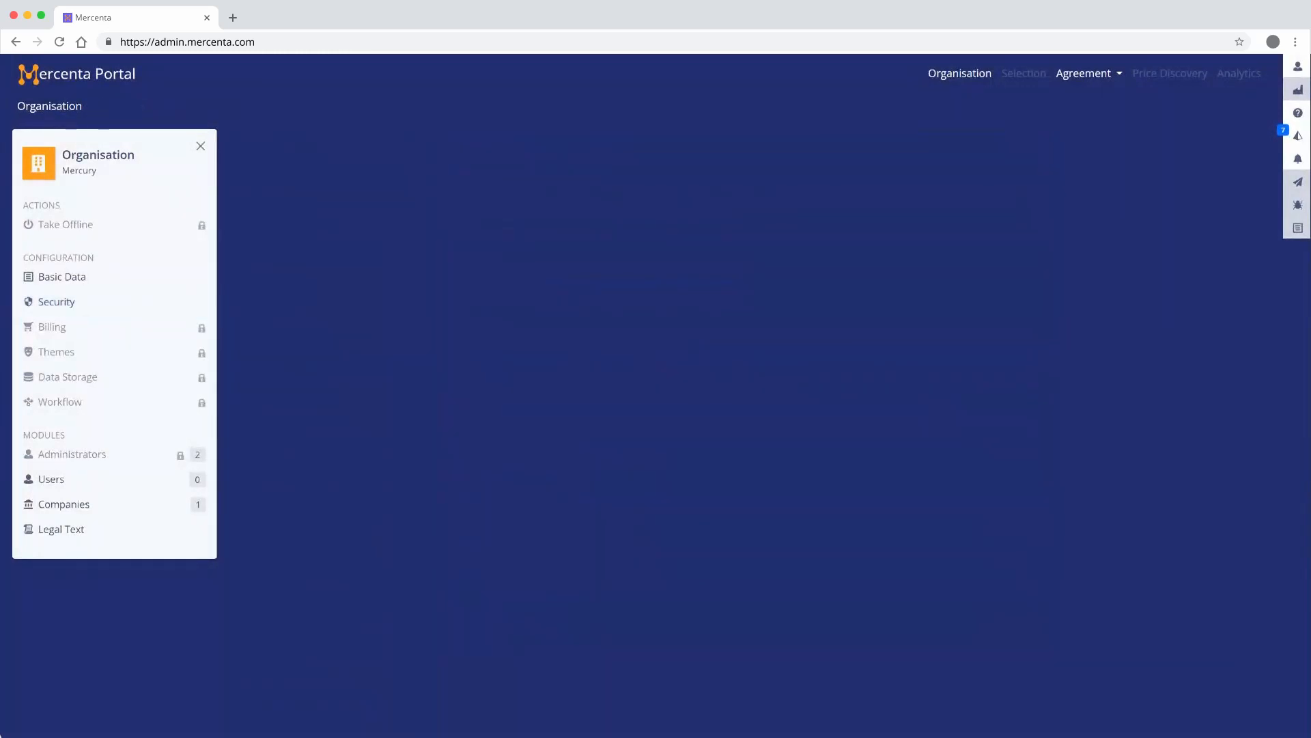